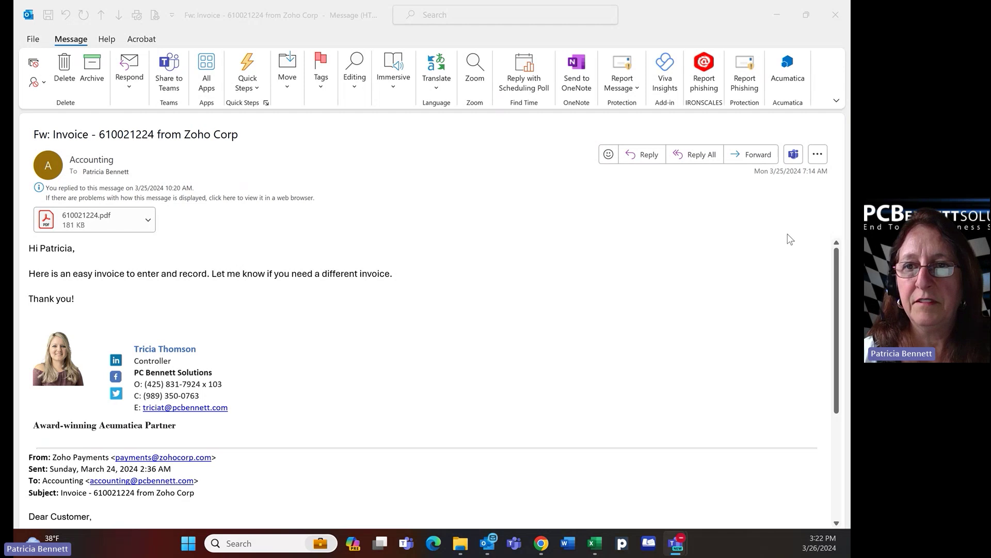
- Show the Acumatica add-in panel beside the Zoho email and open attachment 610021224.pdf
left_click(784, 72)
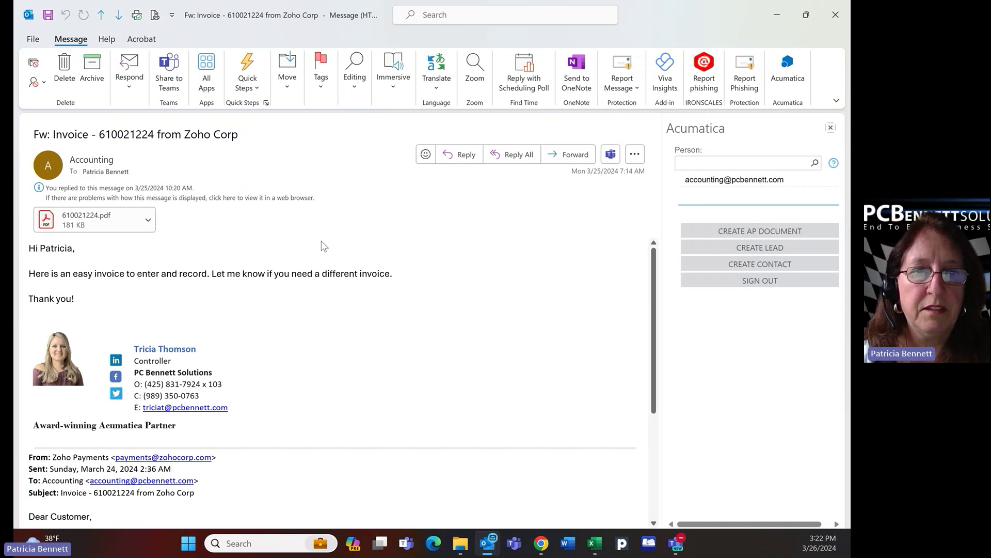
double_click(75, 223)
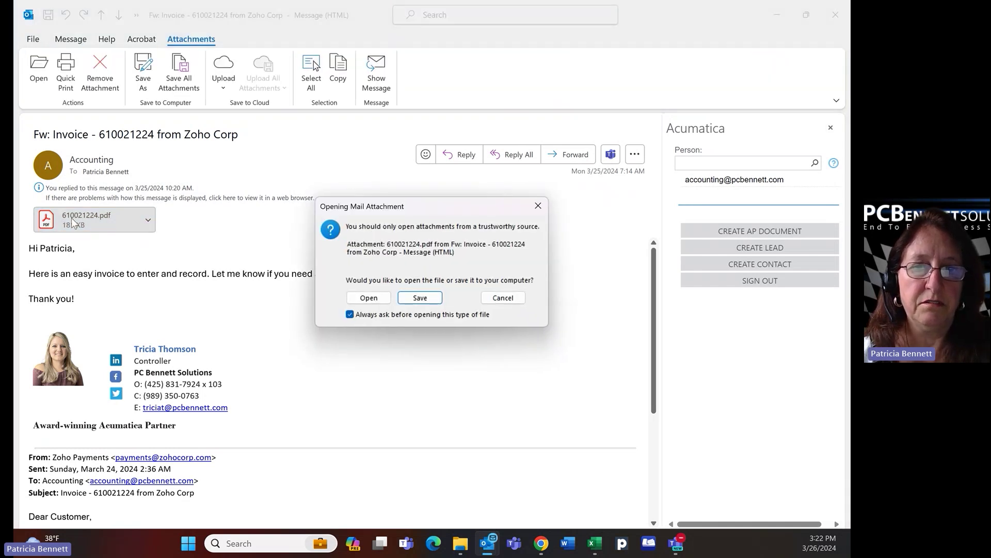
- Open the 610021224.pdf attachment in Adobe Acrobat to view the US$330.01 invoice
left_click(369, 299)
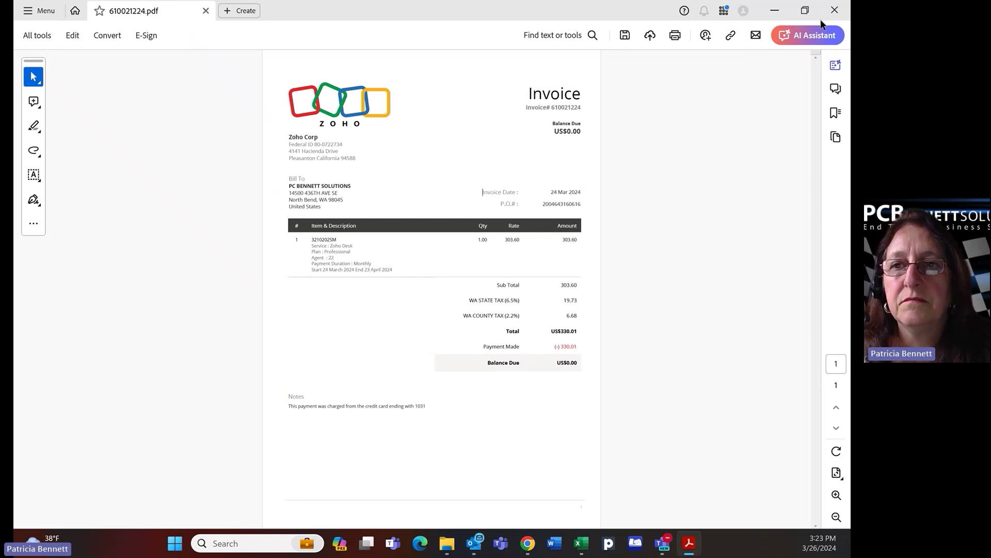
- Close the PDF, send the Zoho email to Acumatica as an AP document, and minimize Outlook
left_click(834, 10)
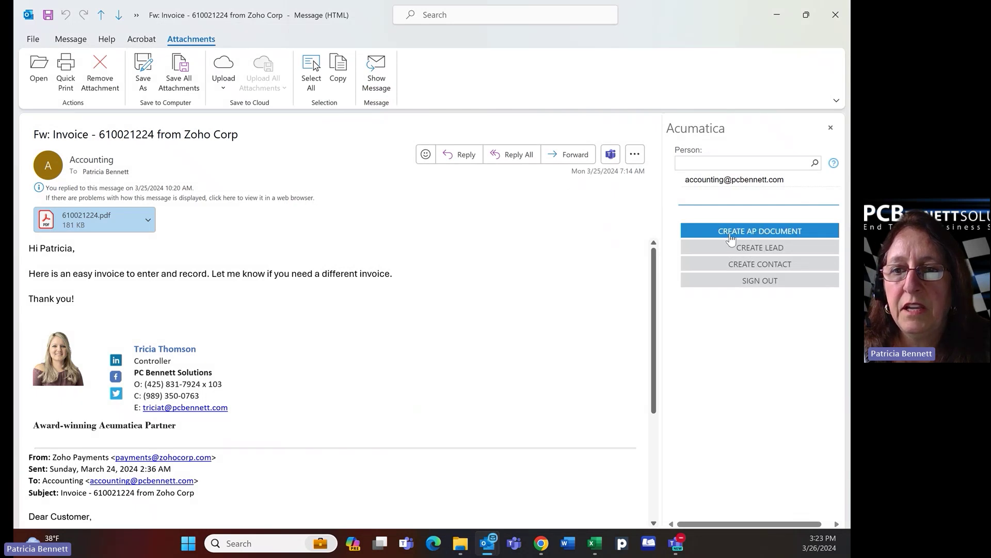
left_click(760, 230)
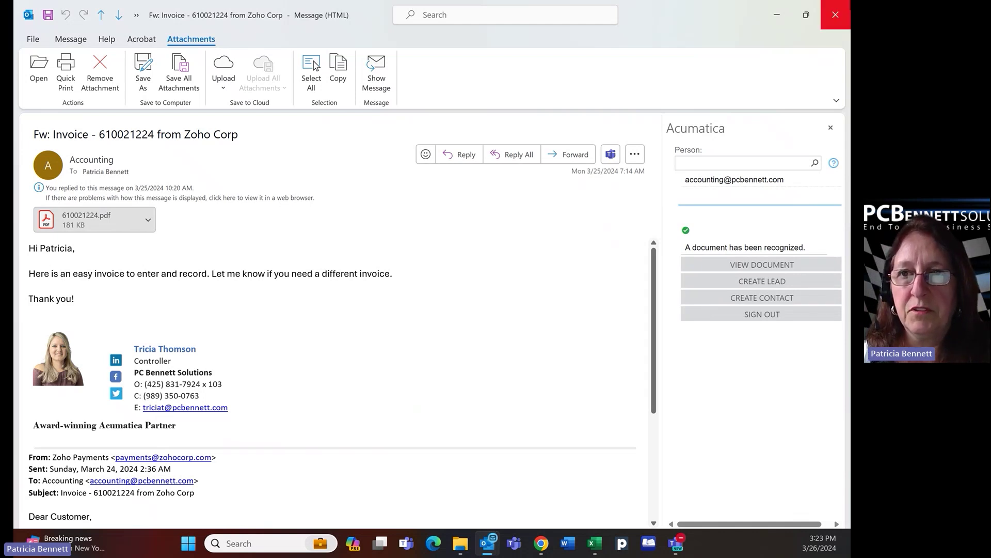
left_click(778, 19)
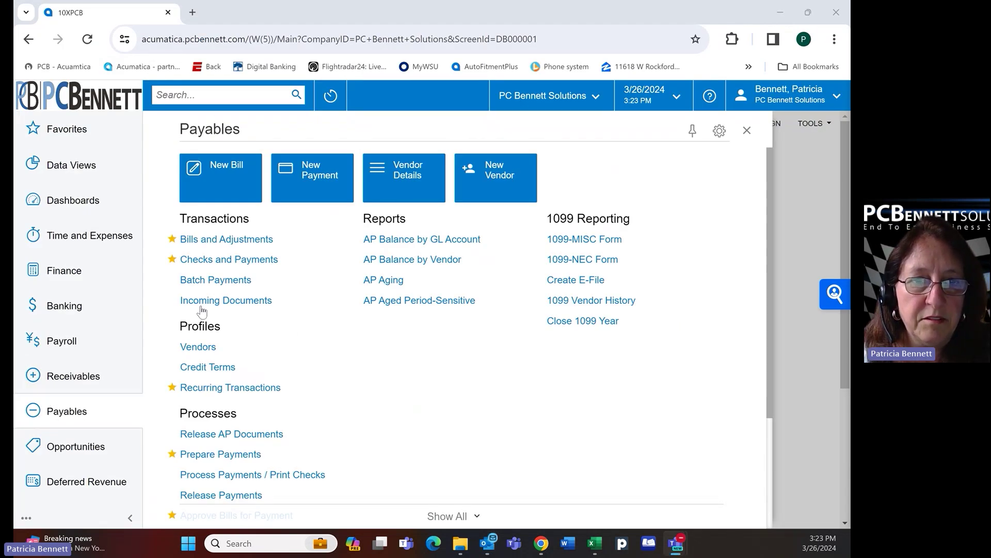
- Open the recognized 'Fw: Invoice - 610021224' record from Payables Incoming Documents
left_click(226, 300)
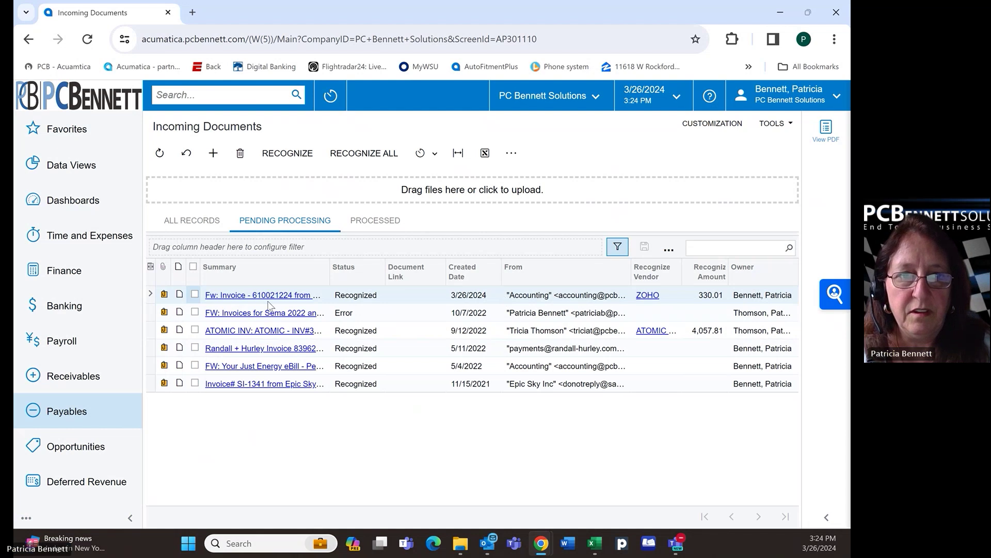
left_click(242, 297)
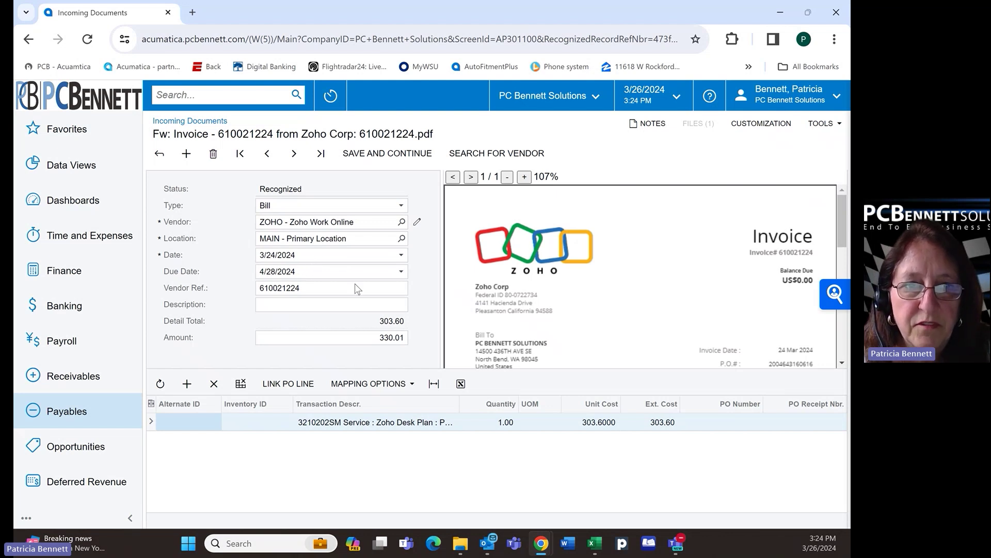
- Check the invoice number and set the bill description to 'ZOHO March 2024'
double_click(784, 252)
left_click(785, 255)
left_click(327, 300)
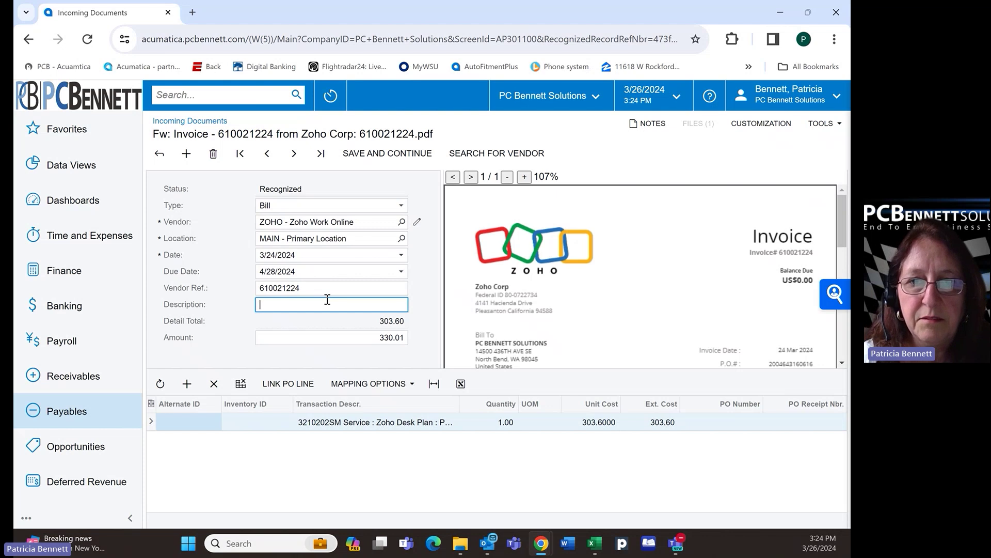
double_click(500, 288)
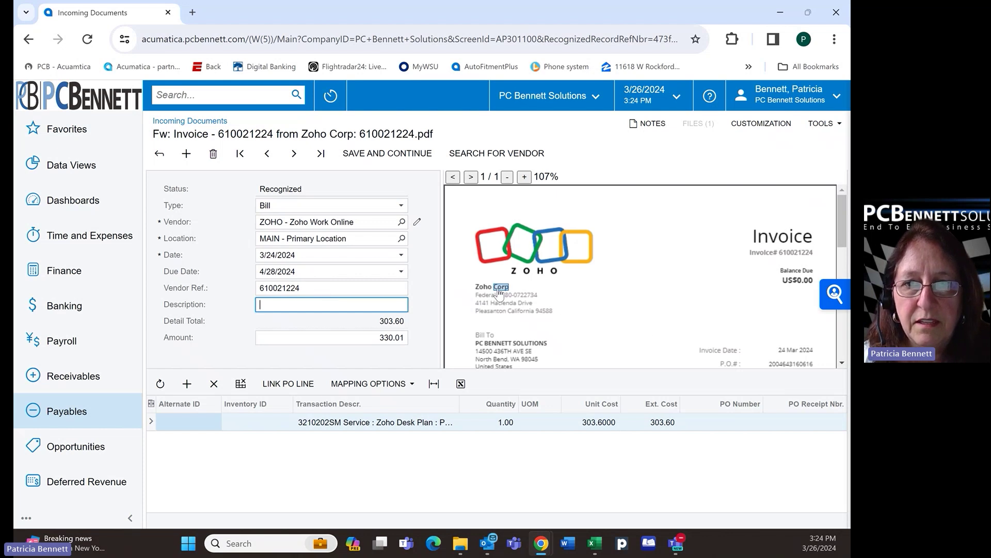
double_click(530, 271)
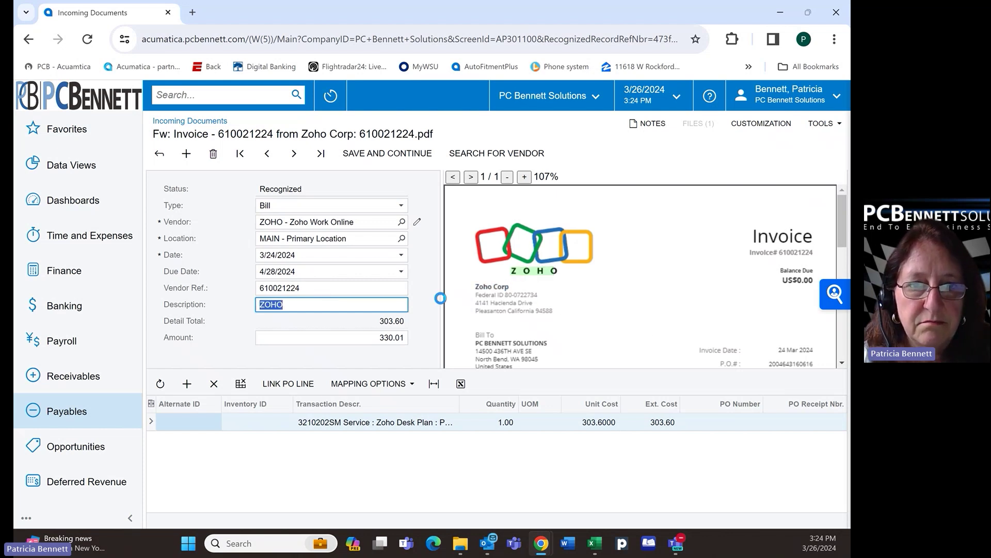
left_click(329, 304)
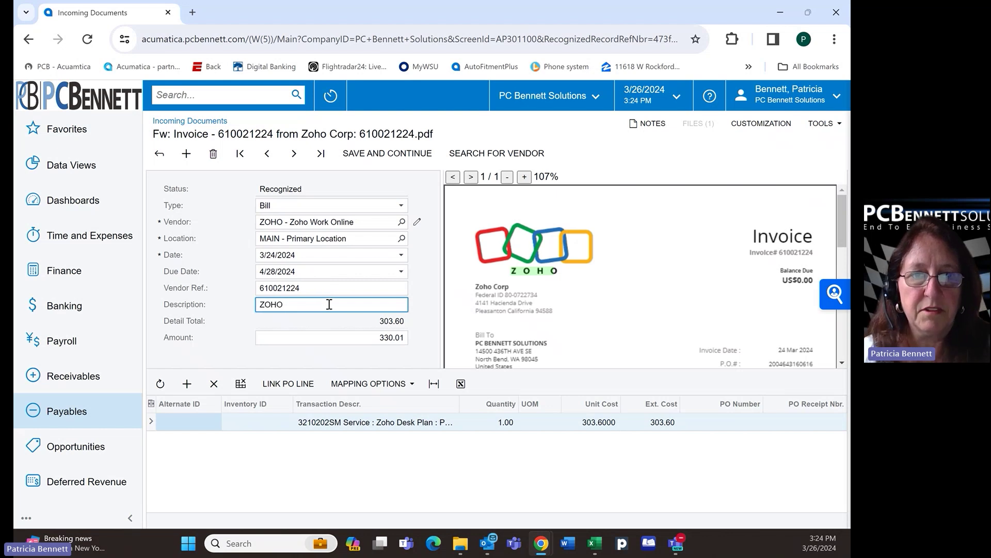
type("March 2024")
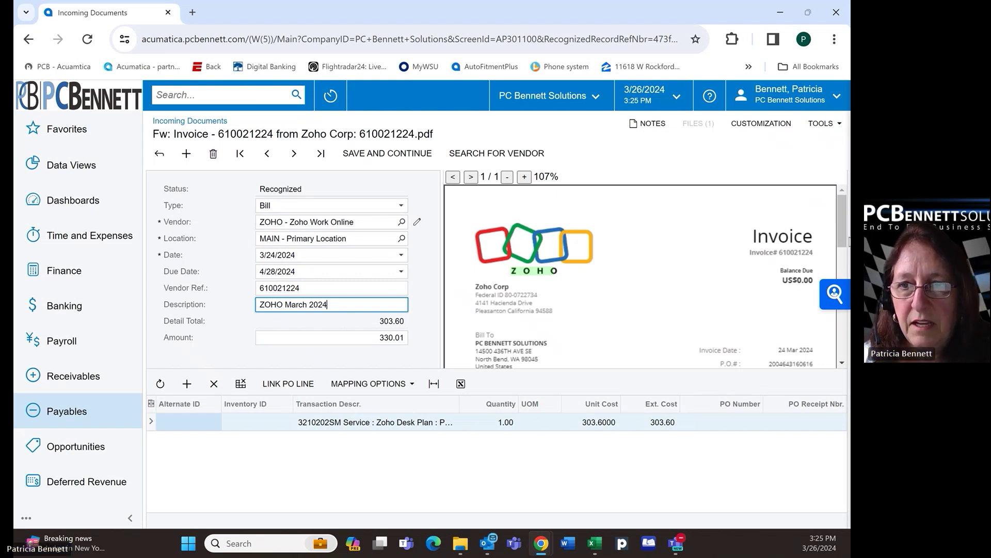
- Save and continue to create the on-hold Zoho Work Online bill for 330.01
scroll(841, 240, "down", 5)
scroll(848, 290, "down", 2)
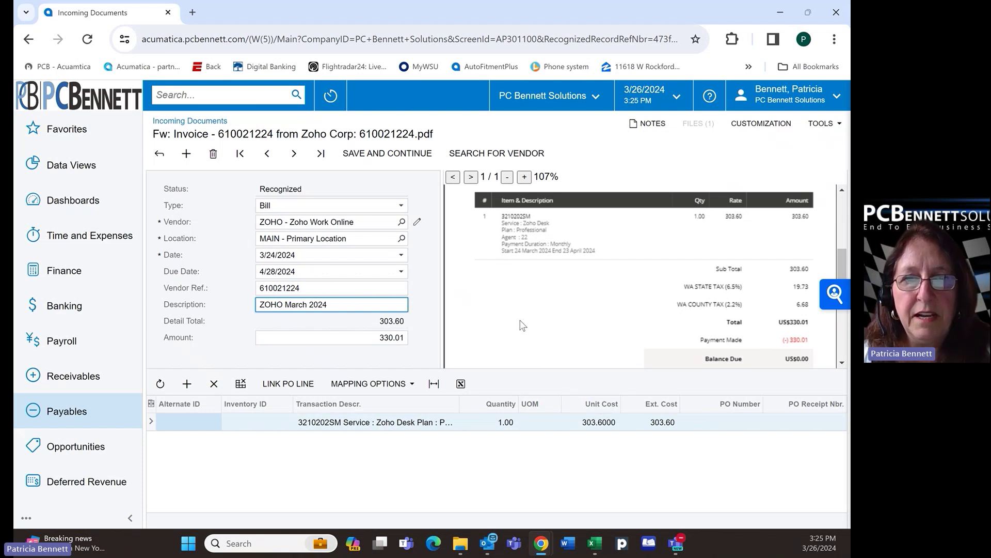
left_click(378, 154)
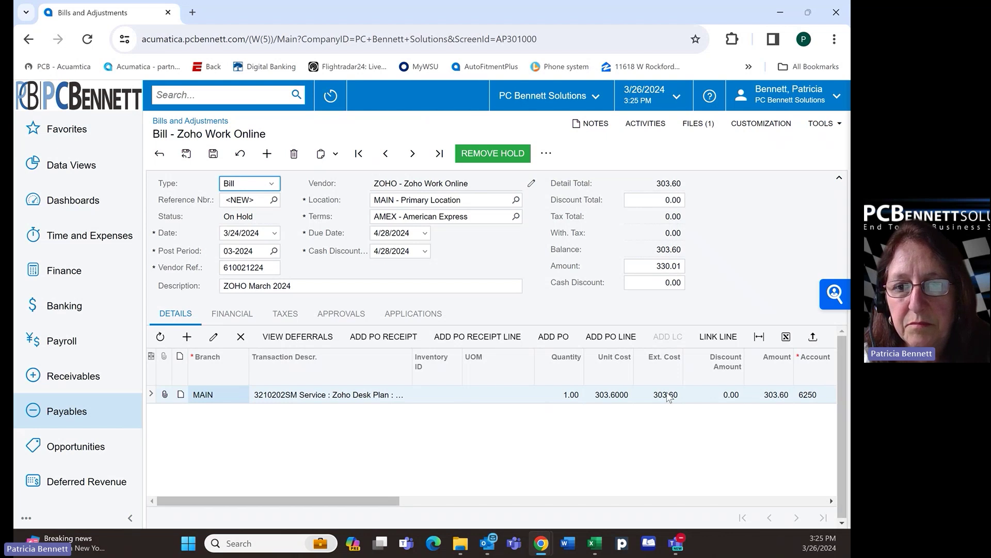
left_click(608, 395)
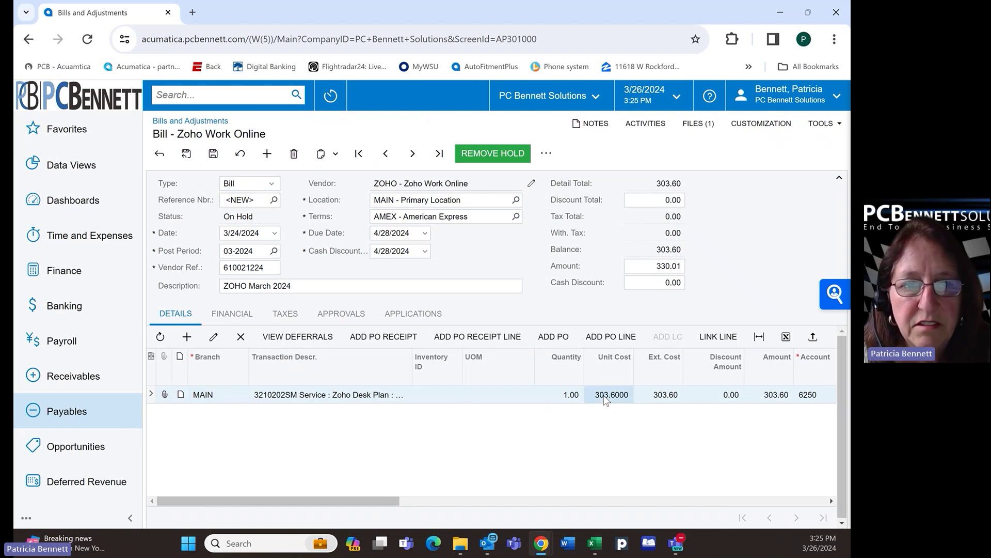
left_click(607, 396)
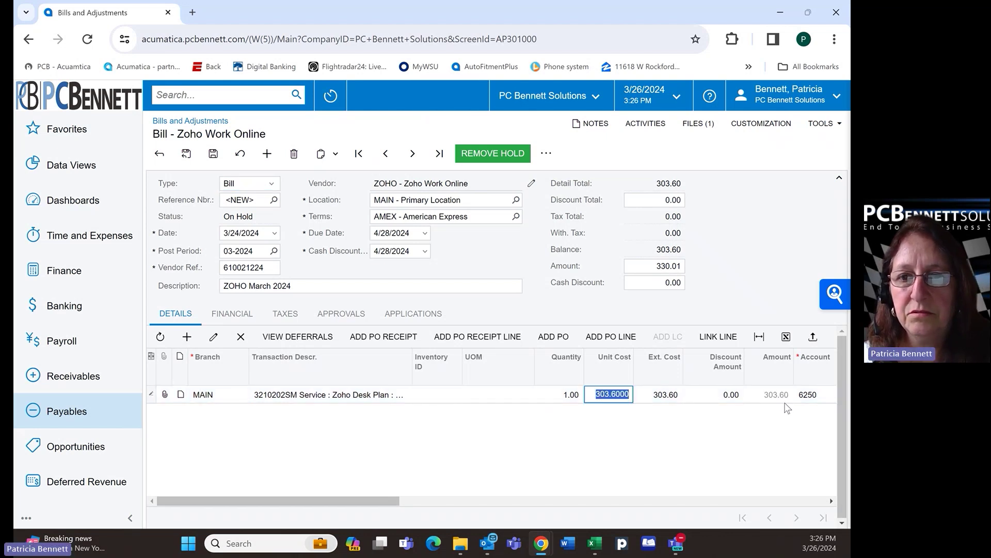
type("330.01")
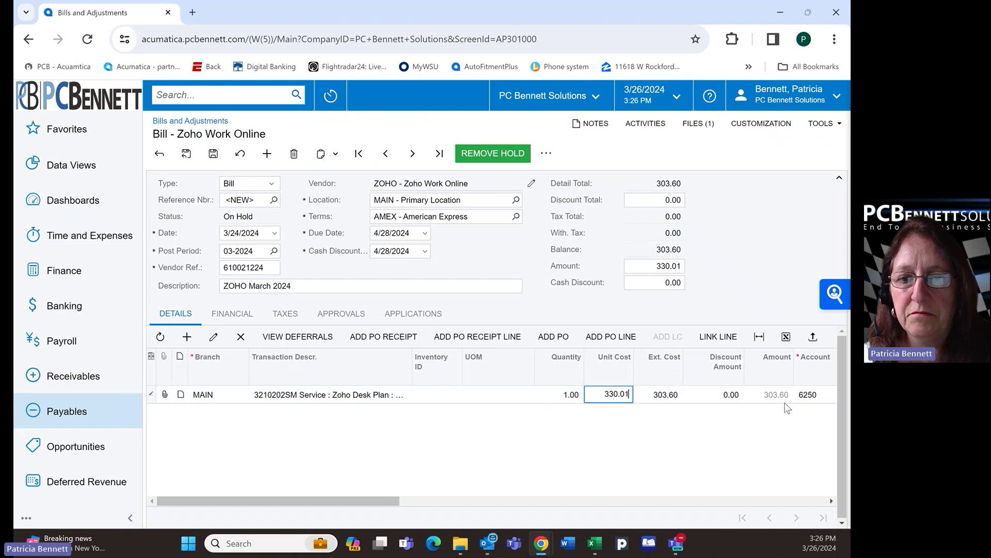
key("Tab")
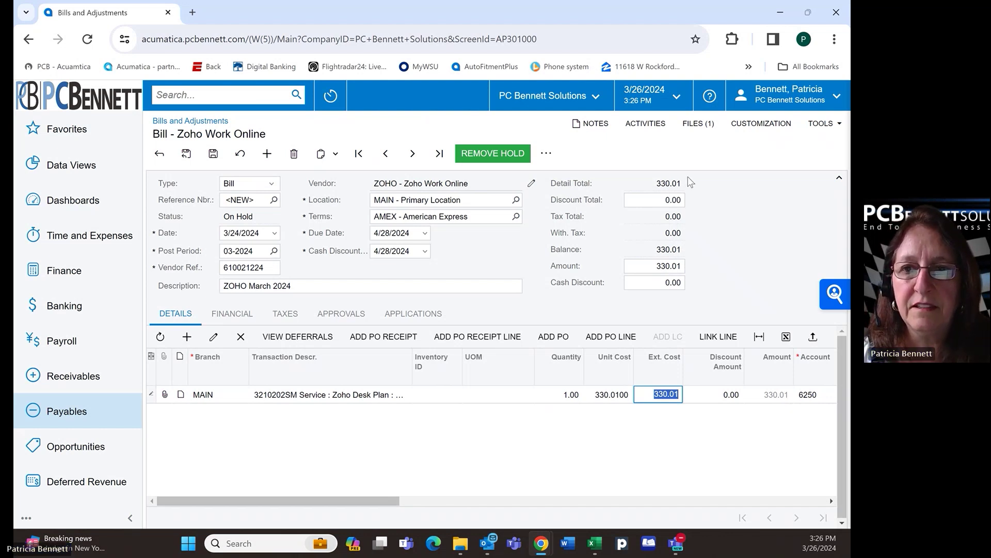
left_click(699, 127)
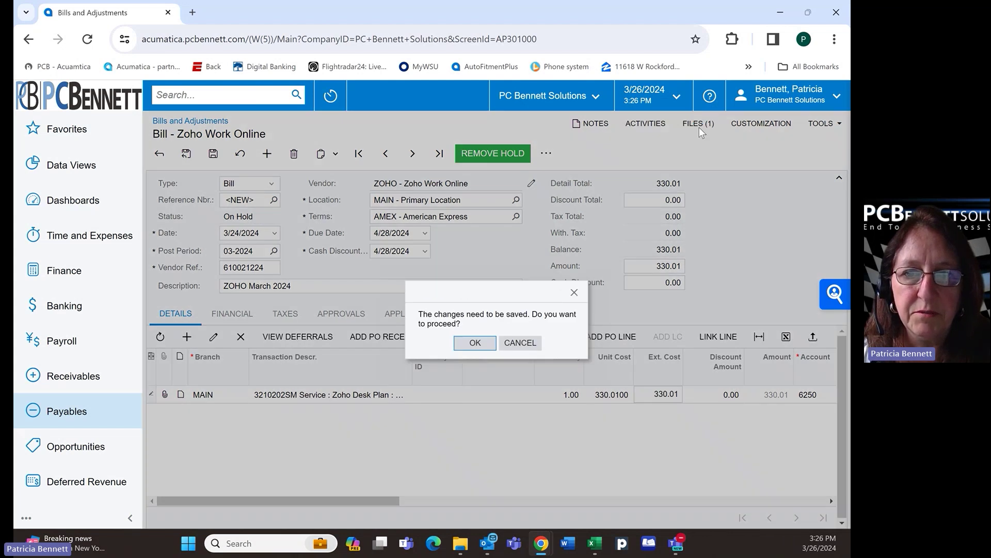
- Set the bill line's project to X and save the bill as reference 015543
left_click(473, 343)
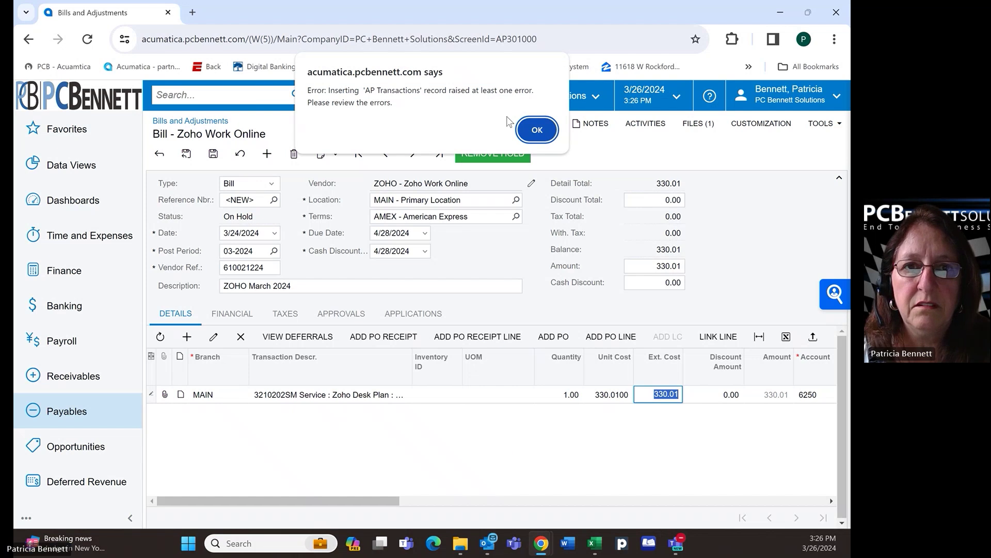
left_click(543, 132)
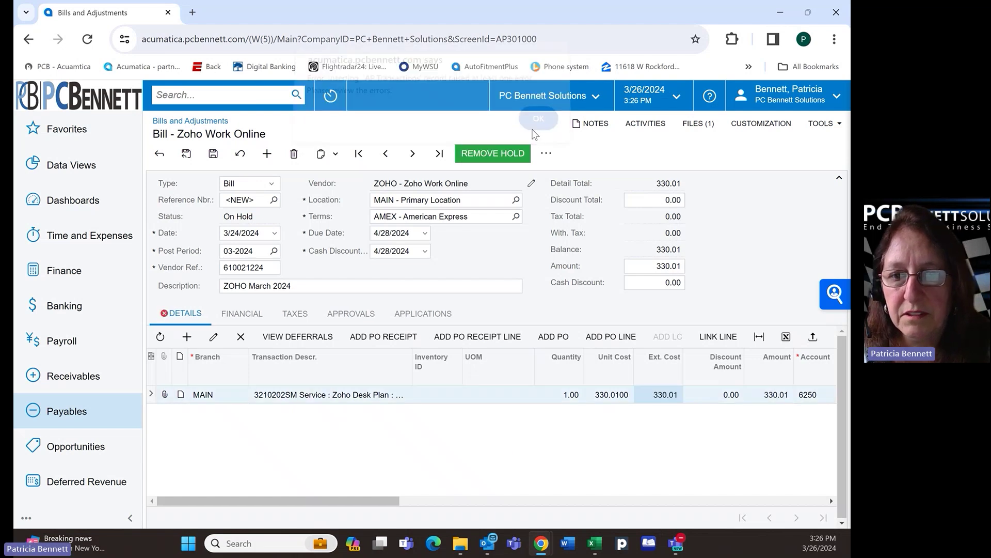
left_click_drag(361, 499, 455, 520)
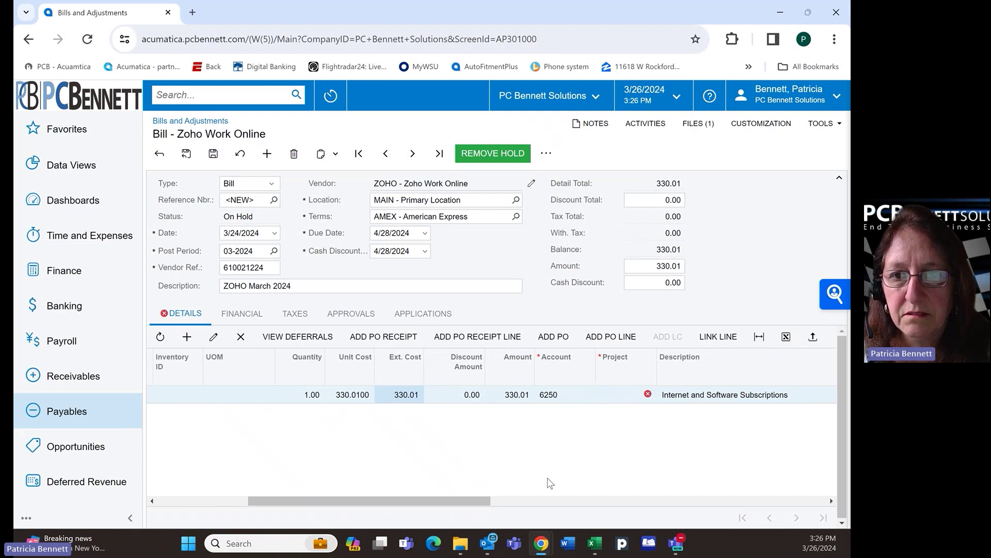
left_click(622, 395)
type("x")
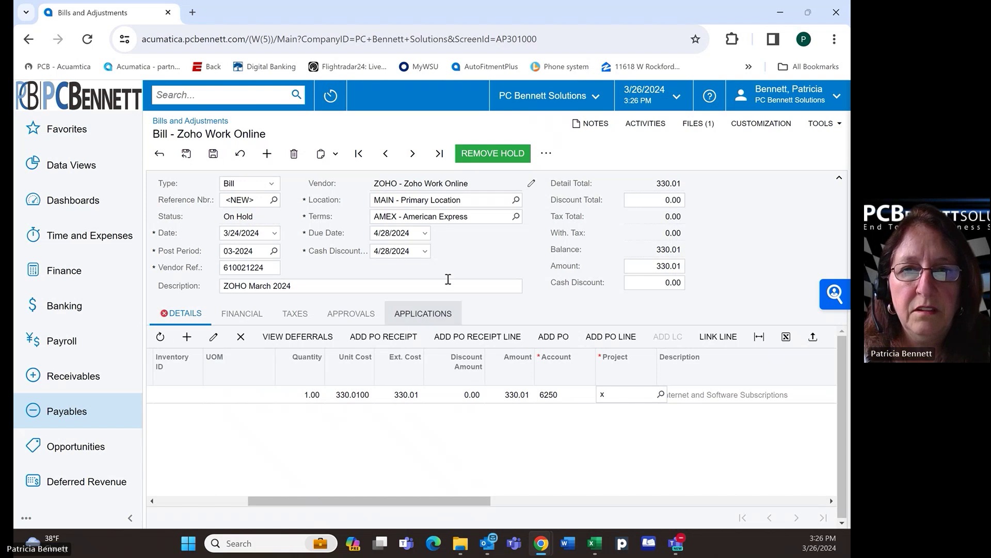
left_click(217, 156)
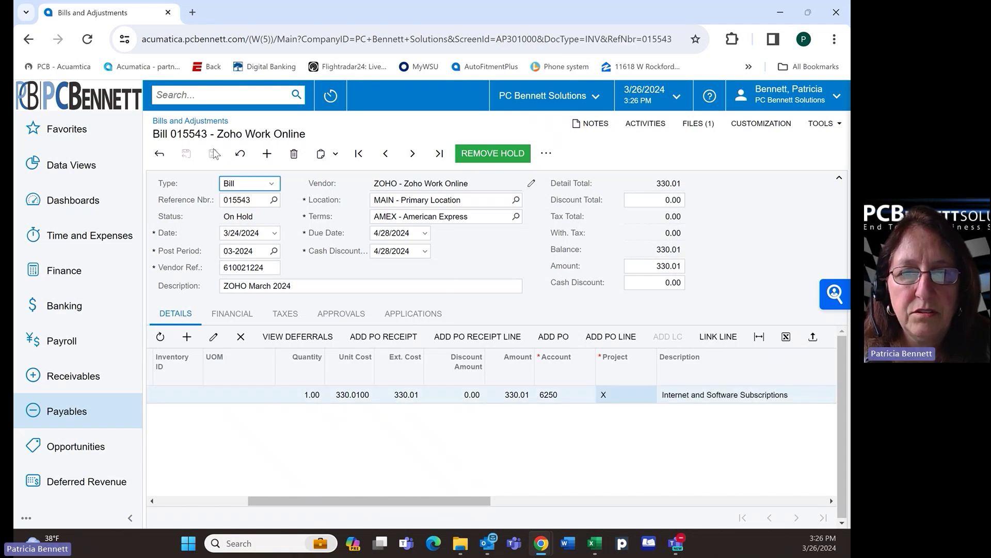
- View the attached invoice 610021224.pdf in its own tab, then return to bill 015543
left_click(687, 122)
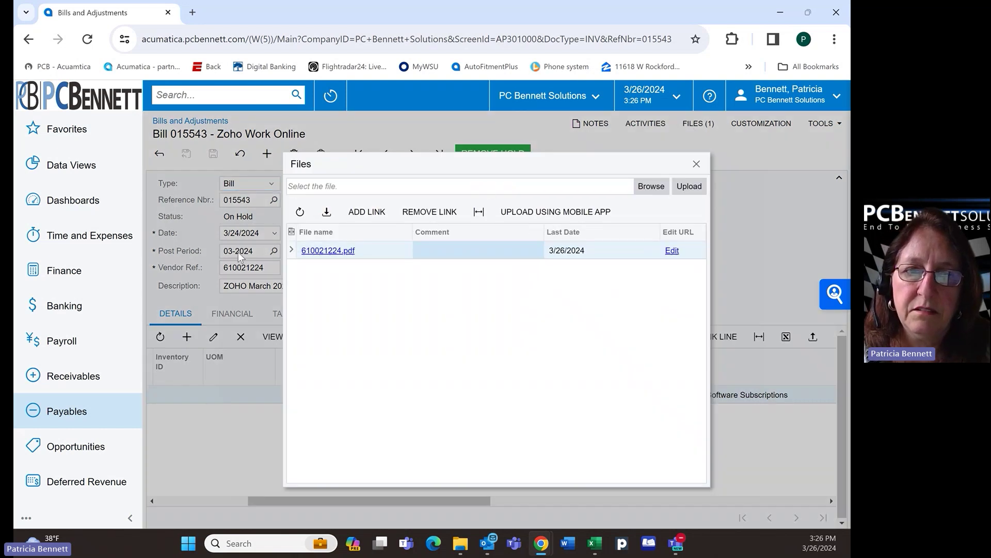
left_click(320, 251)
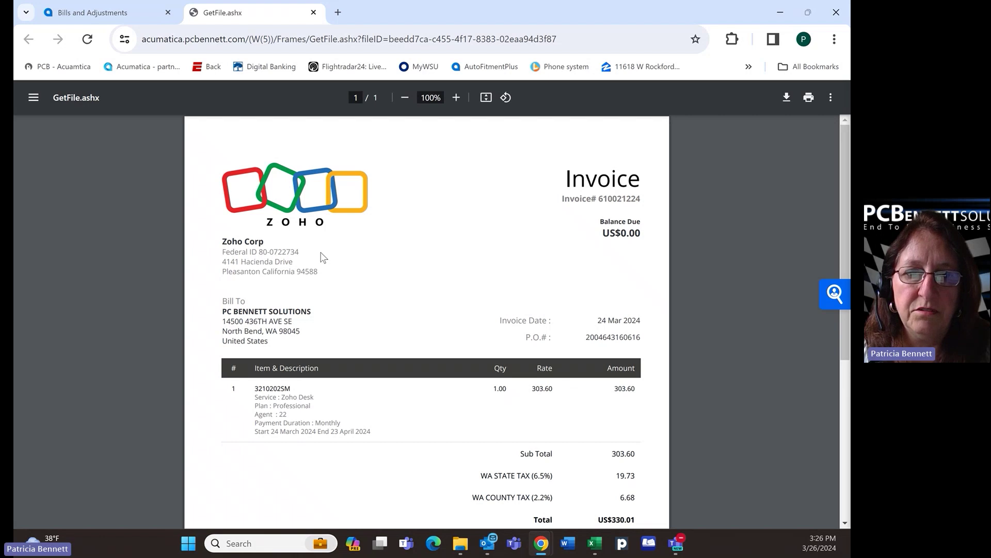
scroll(546, 349, "down", 5)
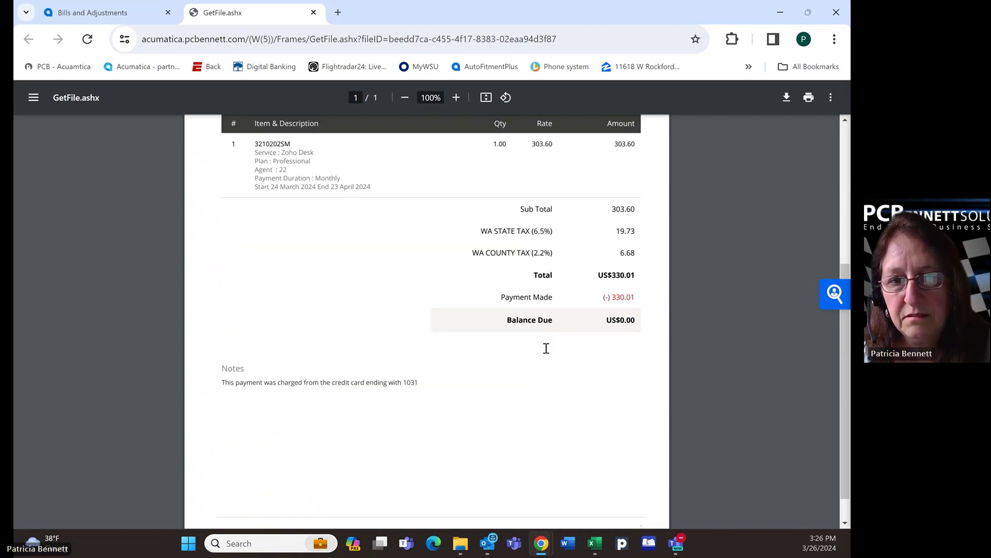
scroll(546, 348, "up", 5)
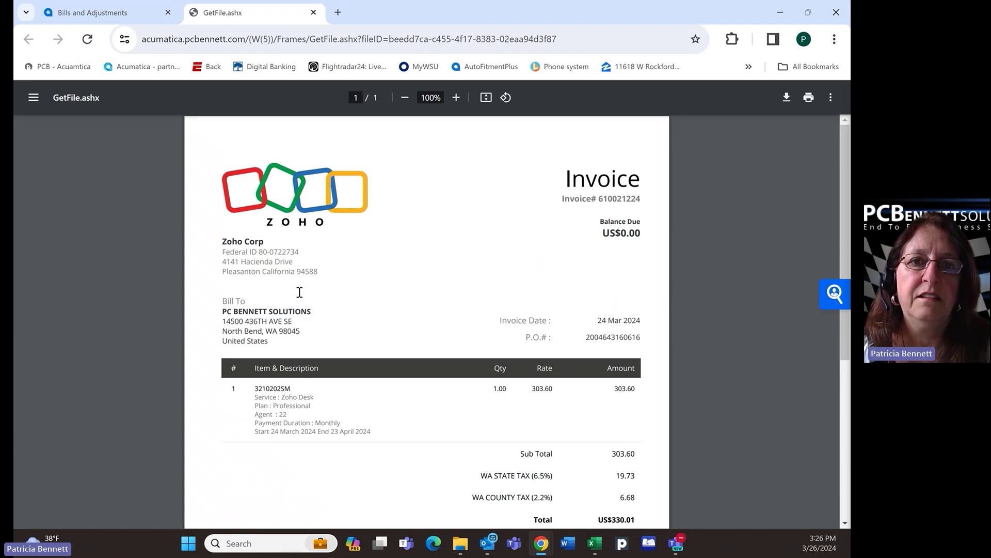
left_click(100, 16)
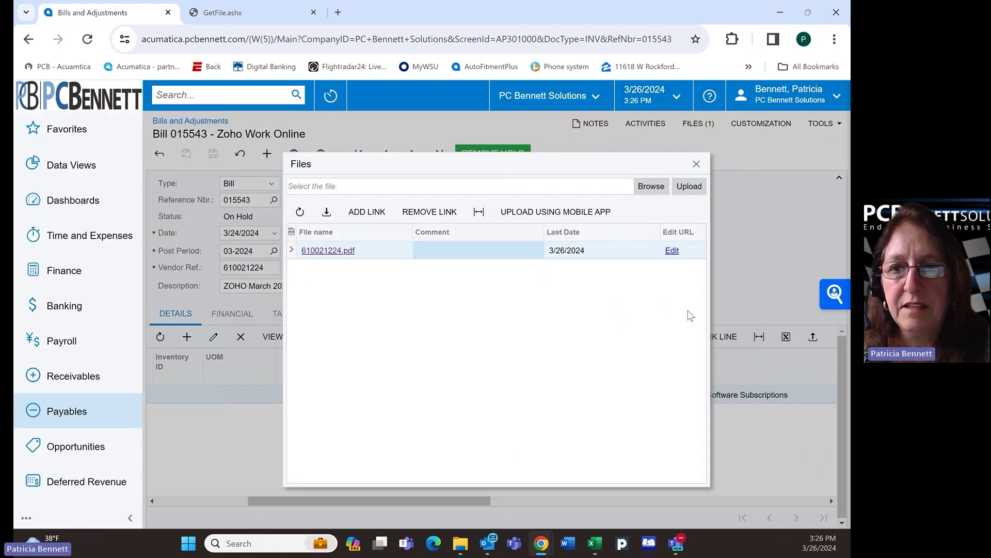
left_click(696, 164)
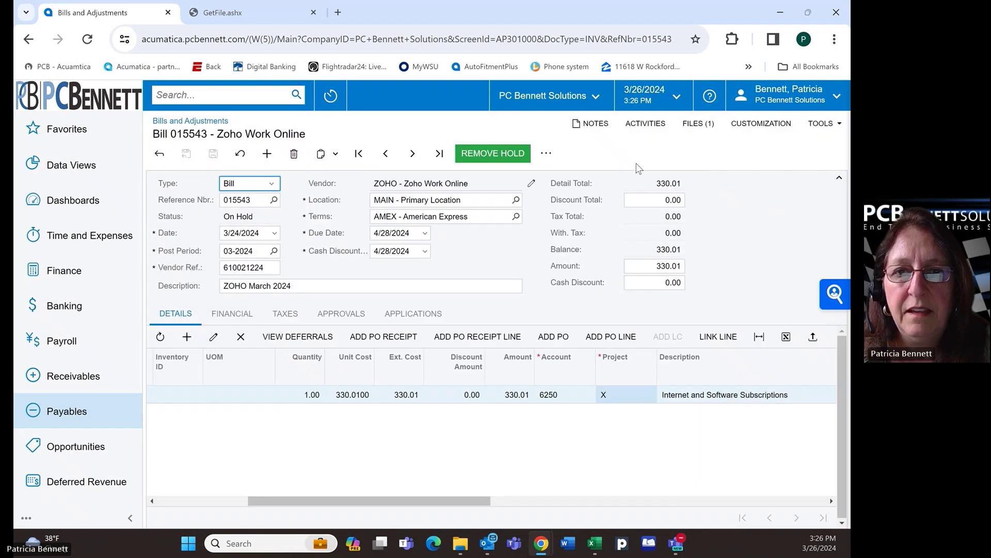
- Remove hold from bill 015543 and release it so its status is Open at 330.01
left_click(494, 155)
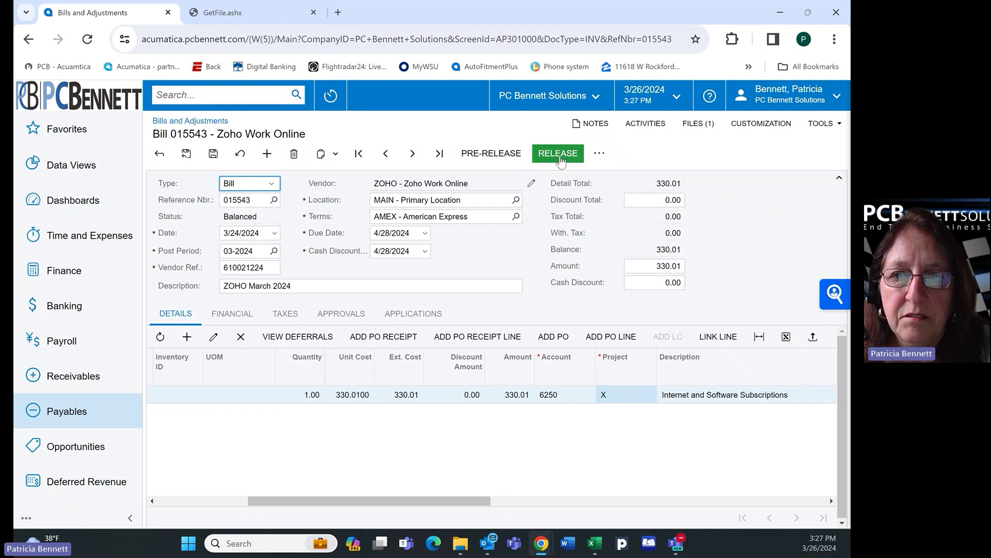
left_click(561, 160)
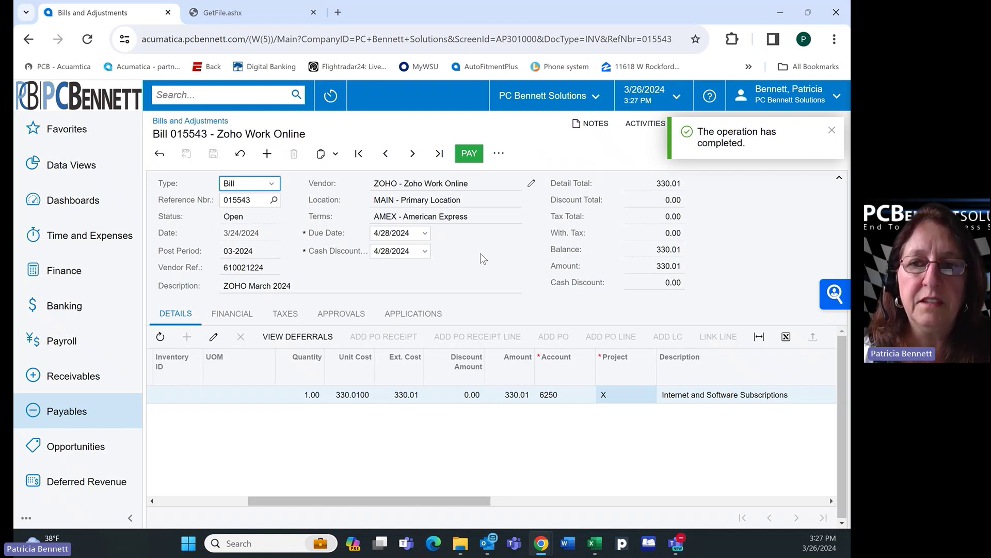
- Start a blank new Bill record on Payables > Incoming Documents and reopen the Payables workspace
left_click(110, 416)
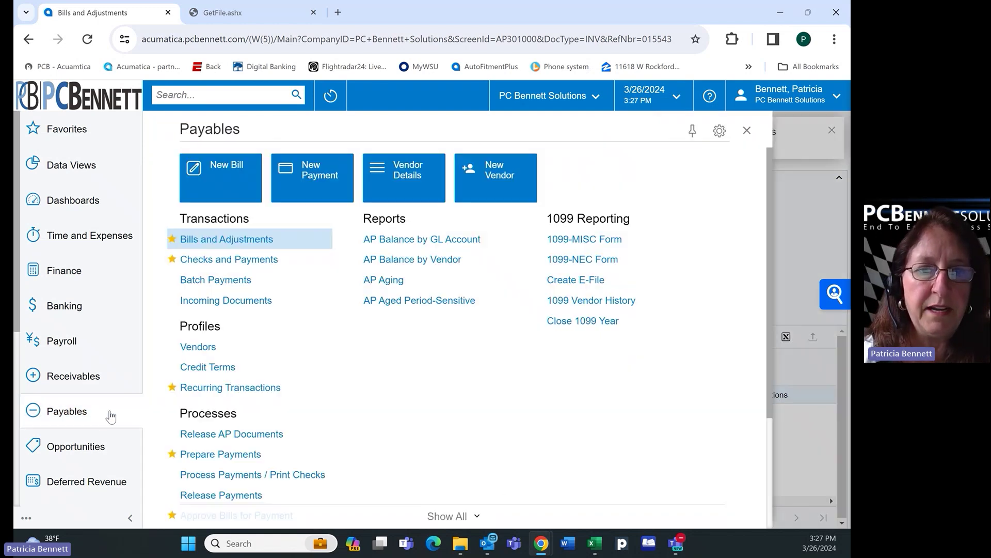
left_click(226, 301)
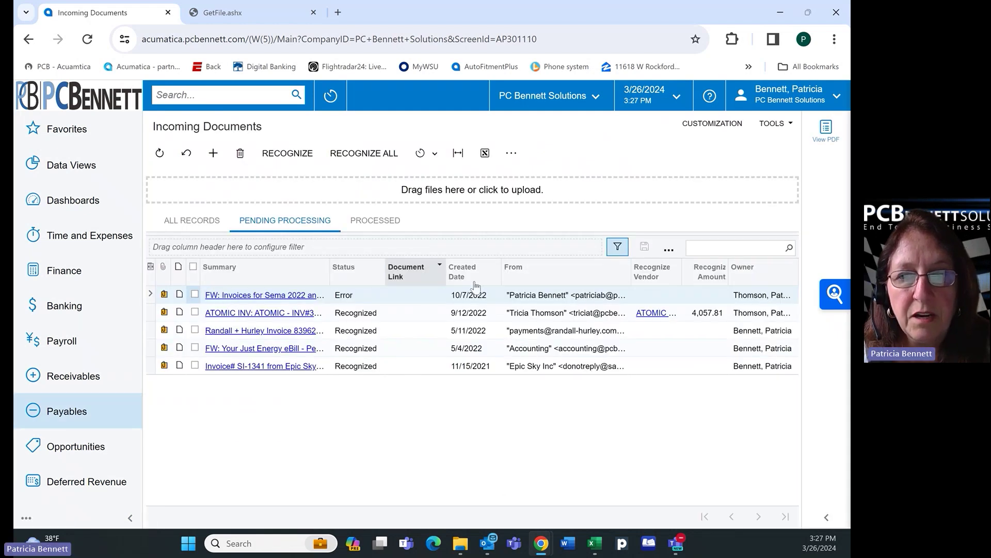
left_click(213, 154)
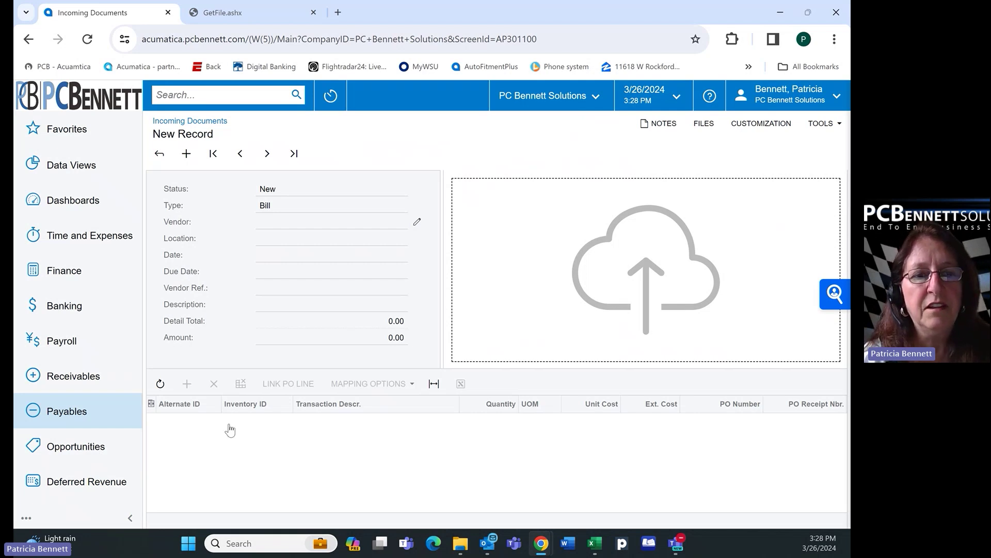
left_click(71, 416)
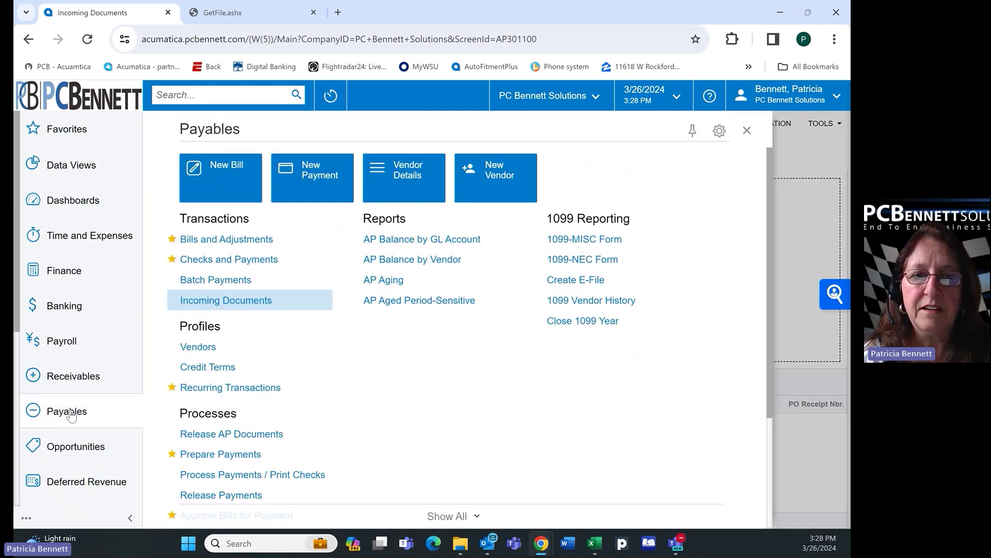